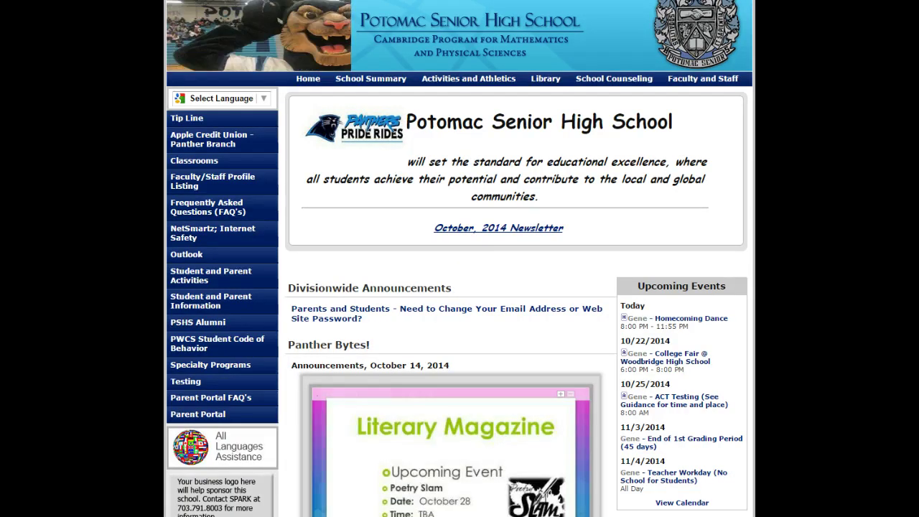
Step: Log in at User Login with the student's username and password
scroll(222, 287, down, 4)
click(219, 289)
text(Su)
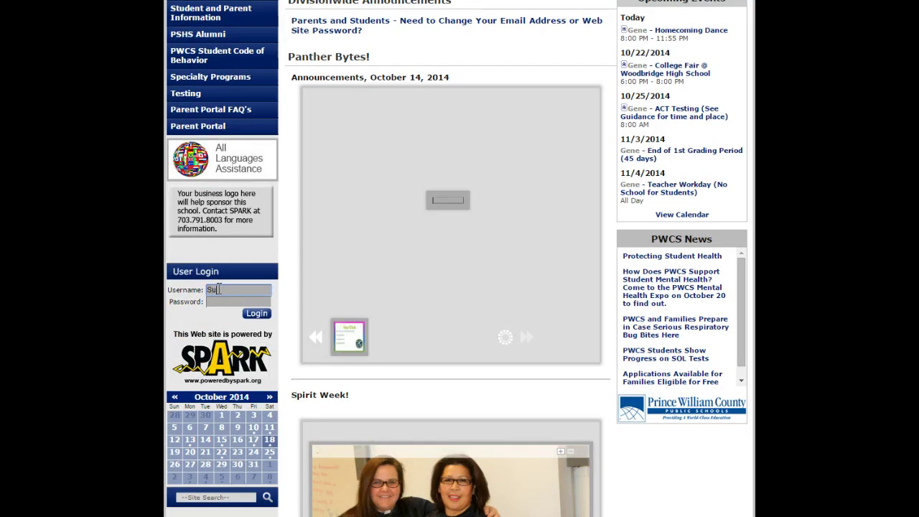
text(per Nugget)
key(Tab)
text(pass)
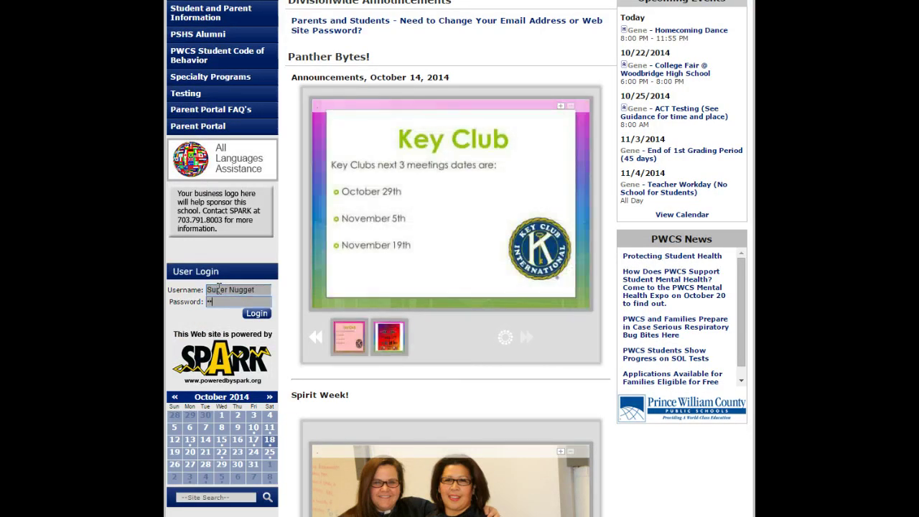
key(Return)
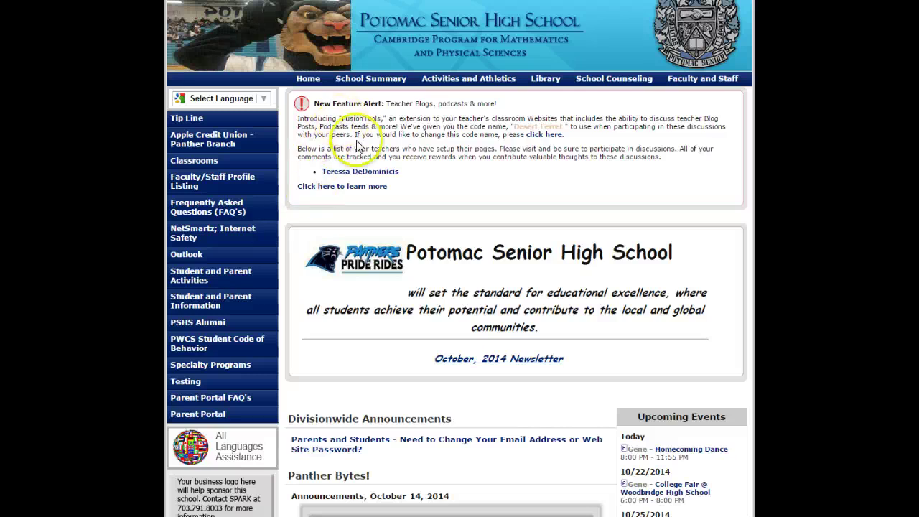
Step: Open the featured English teacher's page from the New Feature Alert list
click(394, 179)
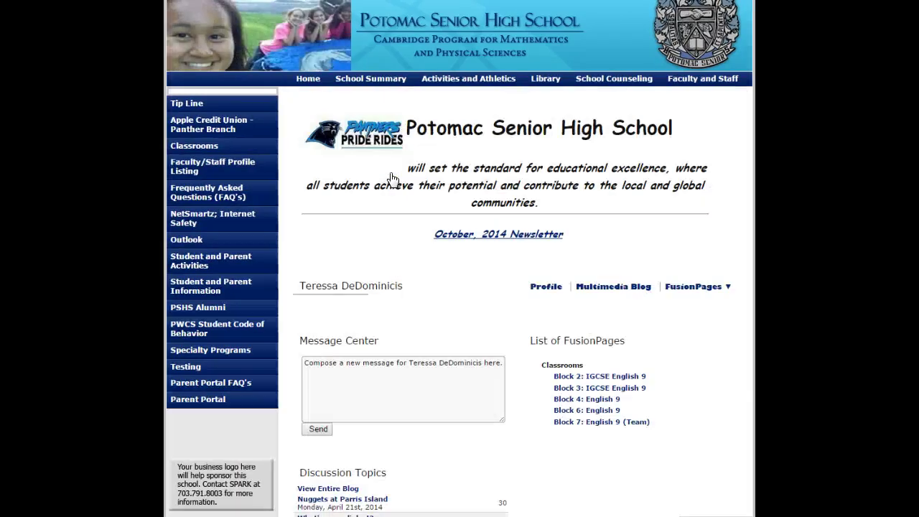
click(614, 389)
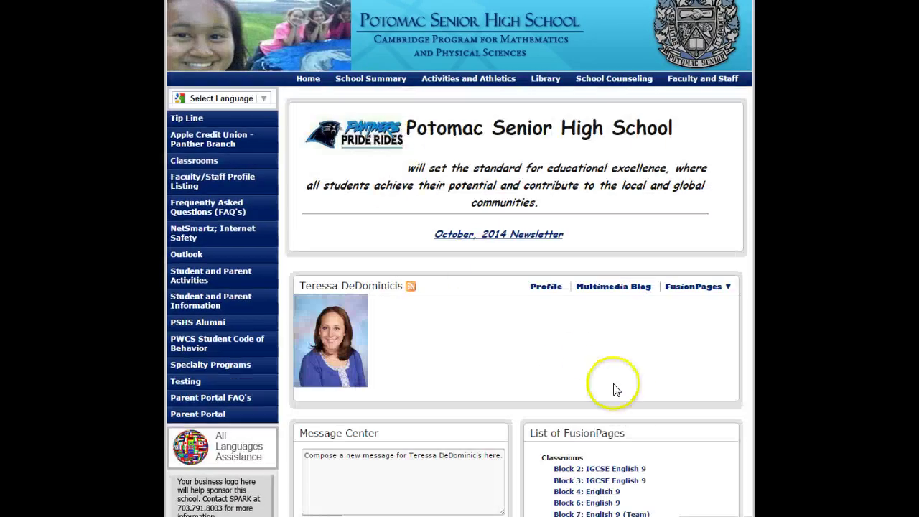
scroll(614, 389, down, 2)
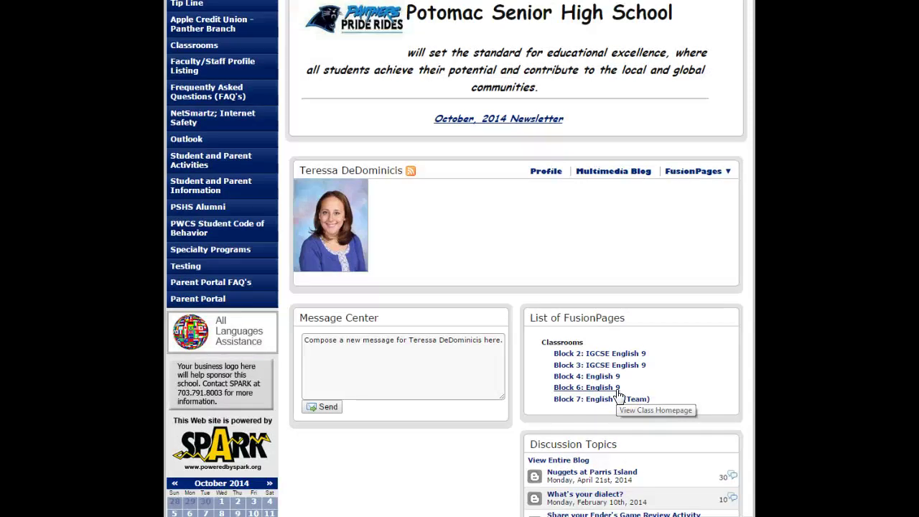
Step: Open the Block 4: English 9 class page and its Newseum Blog discussion topic
click(600, 377)
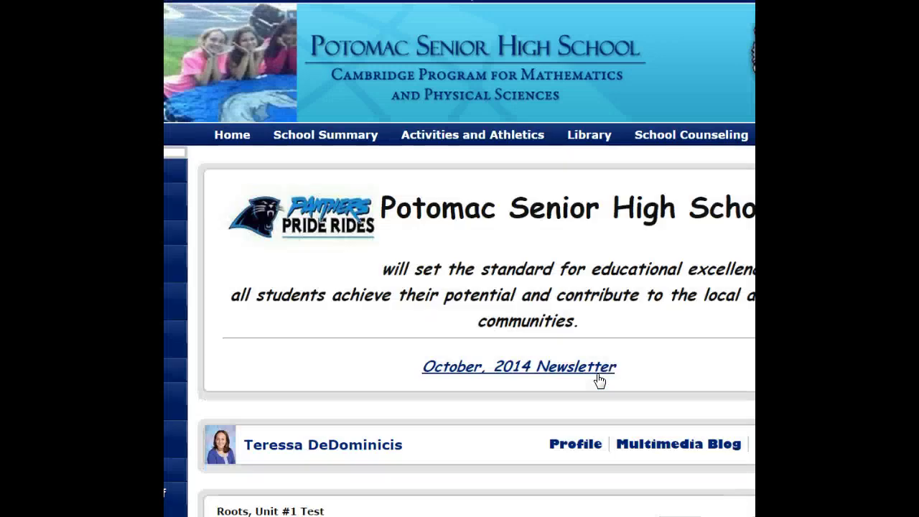
scroll(600, 381, down, 5)
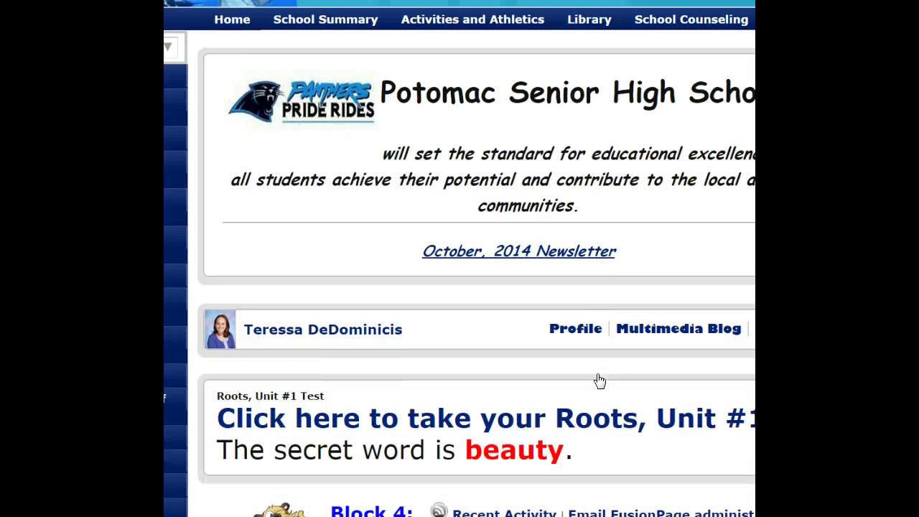
scroll(600, 381, down, 7)
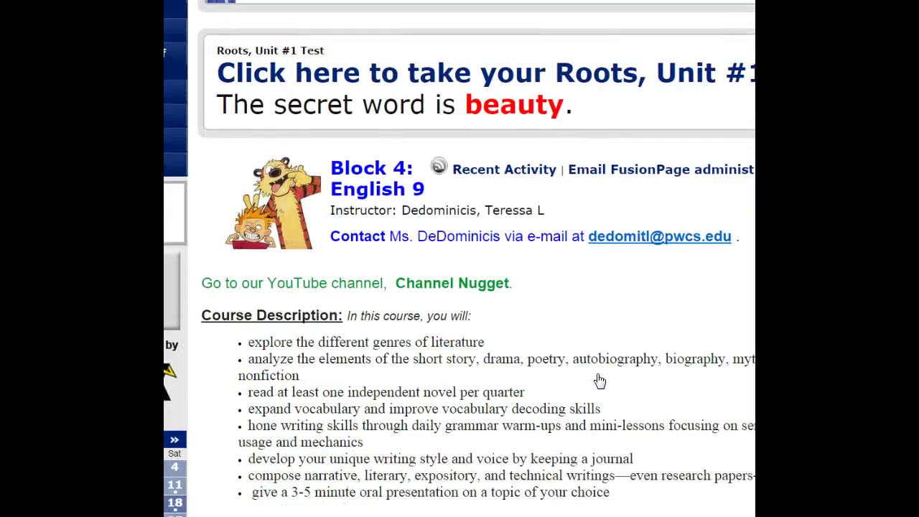
scroll(600, 381, down, 12)
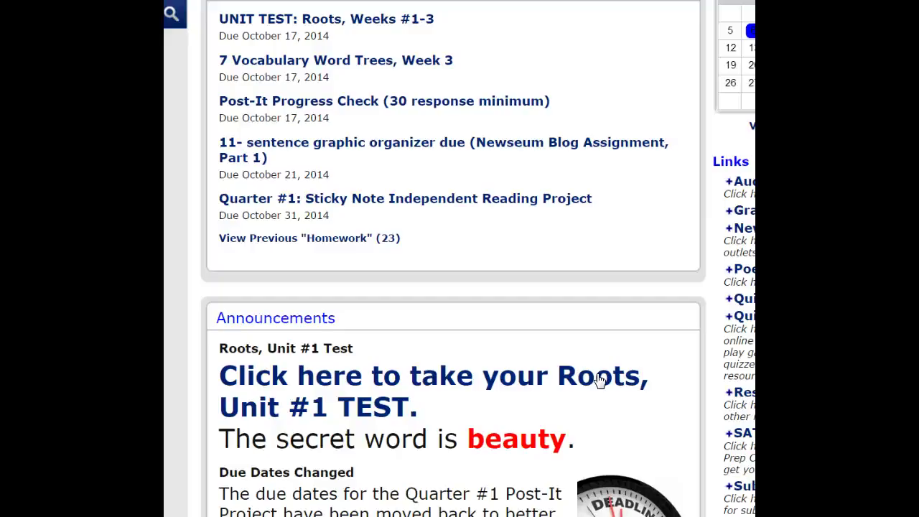
scroll(600, 381, down, 7)
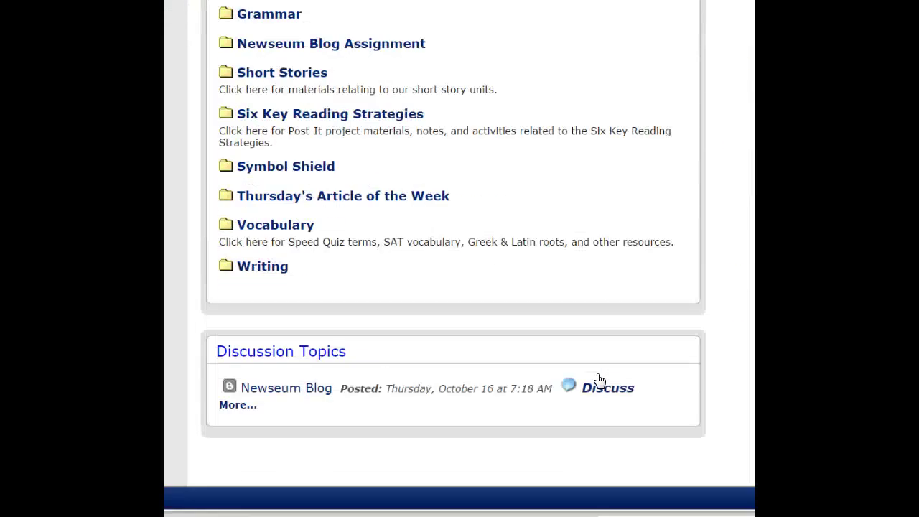
mouse_move(300, 394)
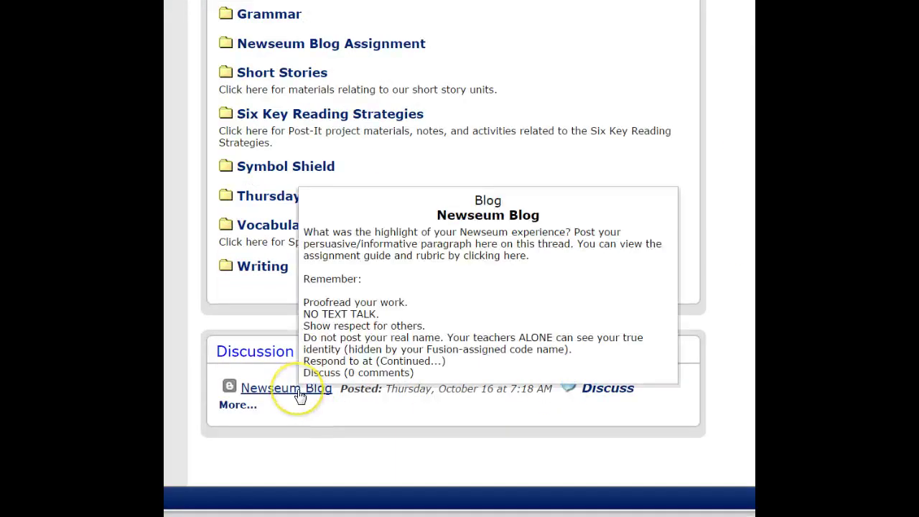
click(300, 394)
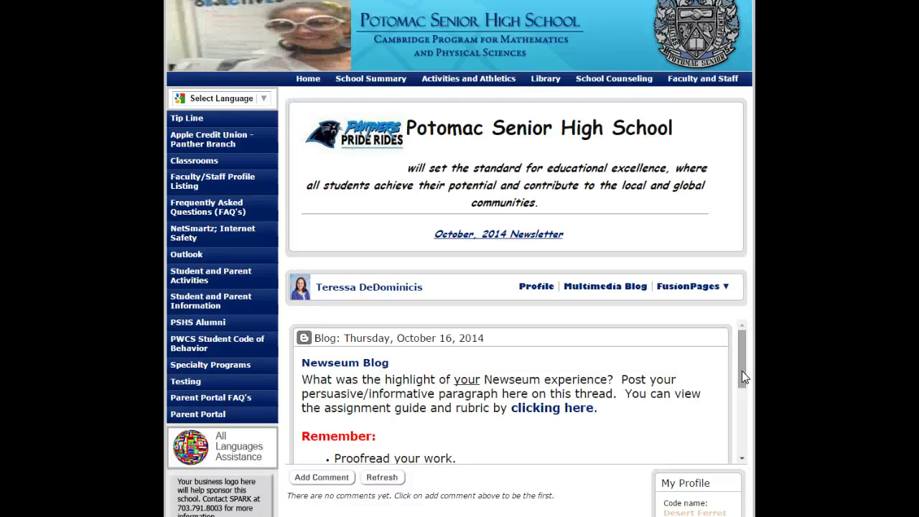
Step: Scroll through the Newseum Blog assignment prompt
click(743, 373)
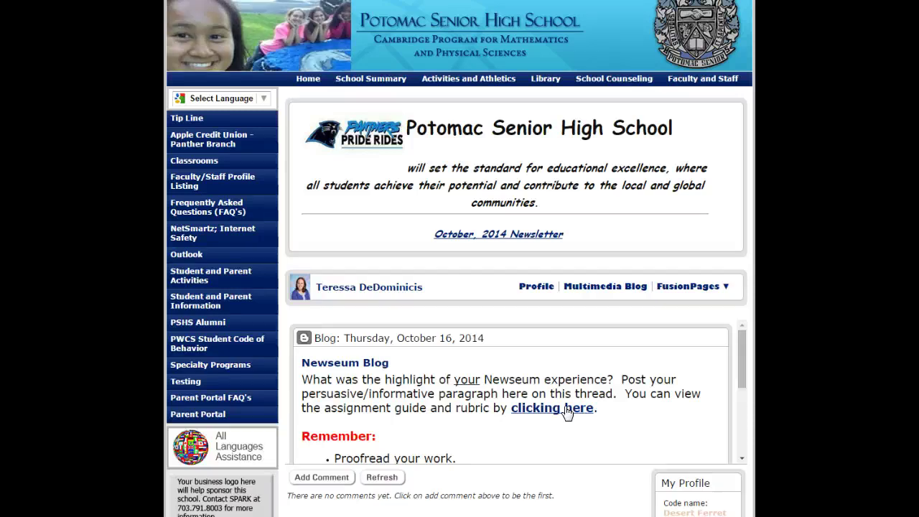
click(742, 379)
drag(742, 379, 734, 426)
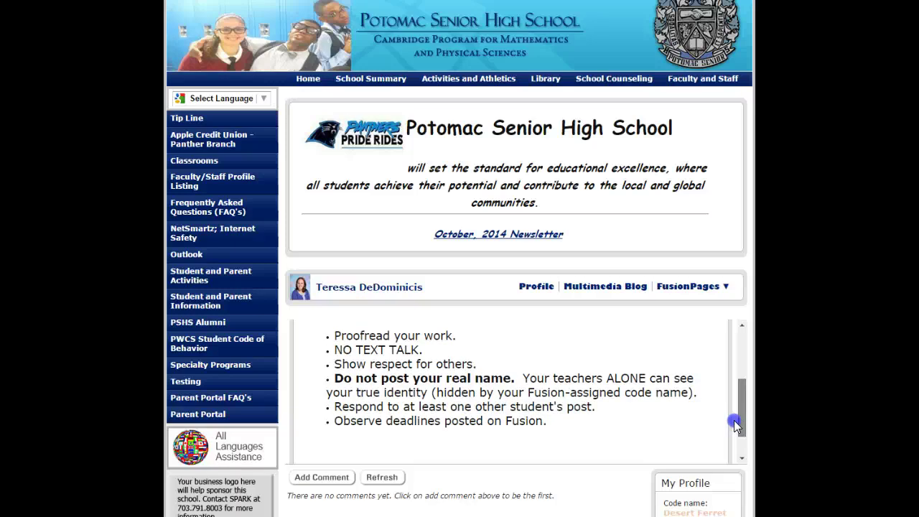
drag(734, 426, 734, 442)
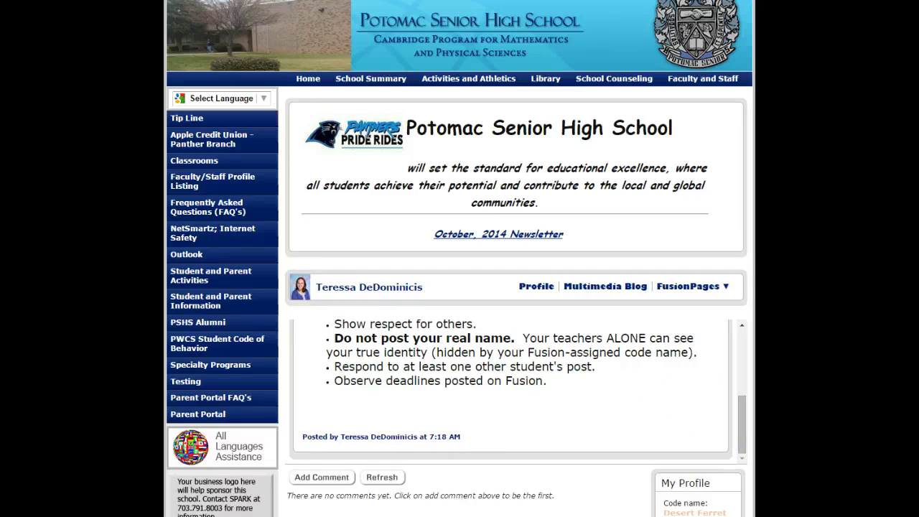
Step: Add a new comment, place the caret in its box, and switch to Word
click(322, 477)
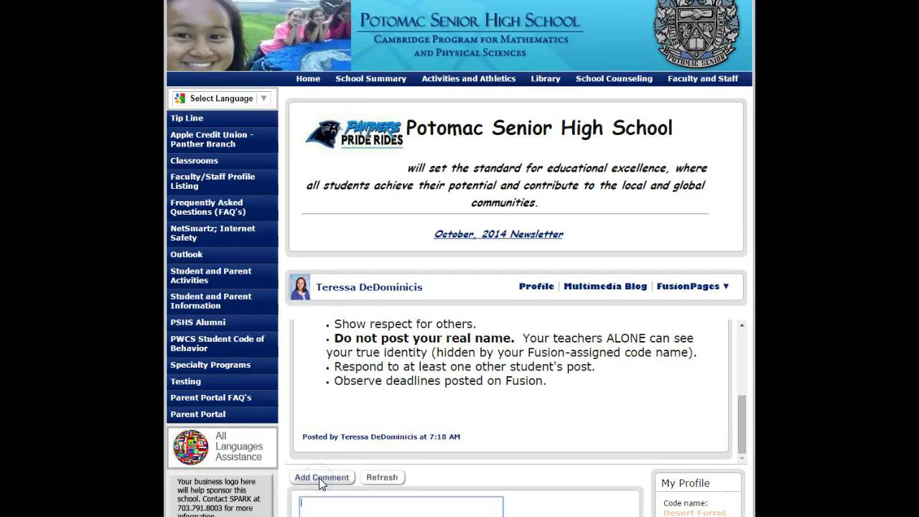
scroll(322, 483, down, 1)
scroll(321, 483, down, 2)
click(355, 353)
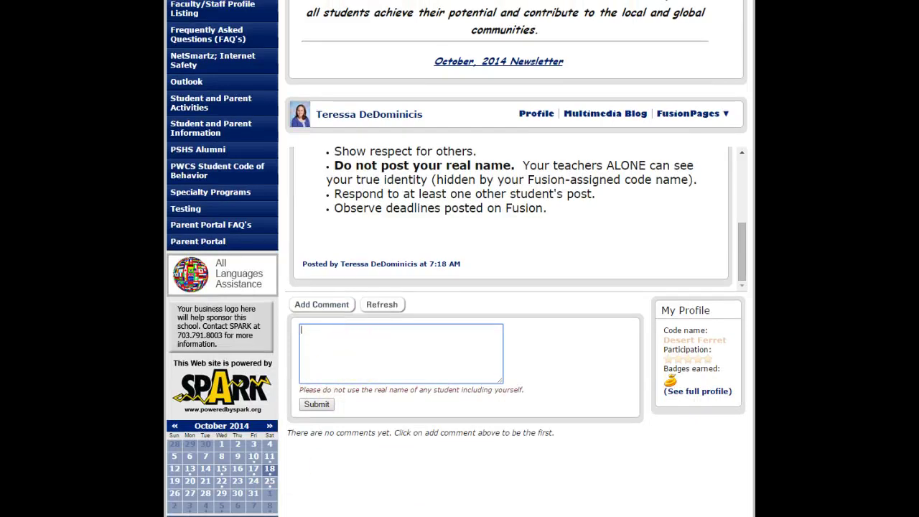
key(alt+Tab)
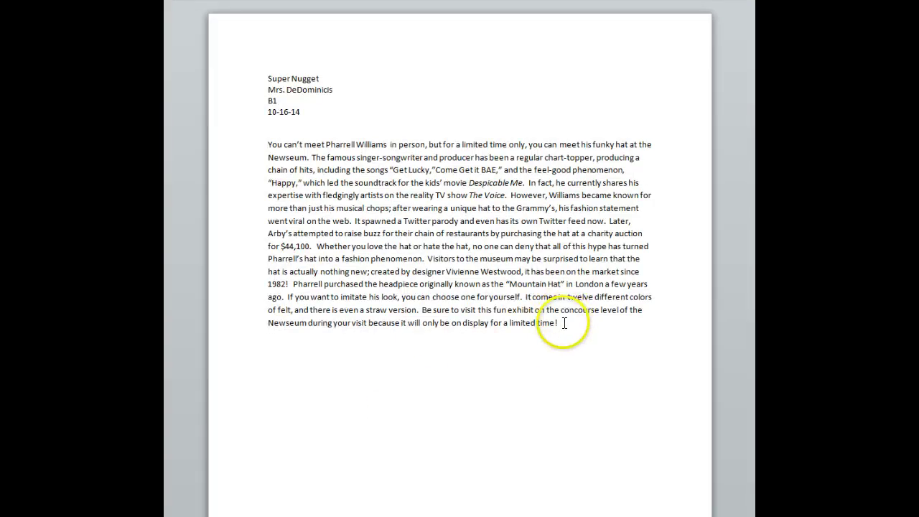
Step: Copy the Pharrell Williams paragraph from the Word essay and return to the comment box
drag(560, 323, 257, 148)
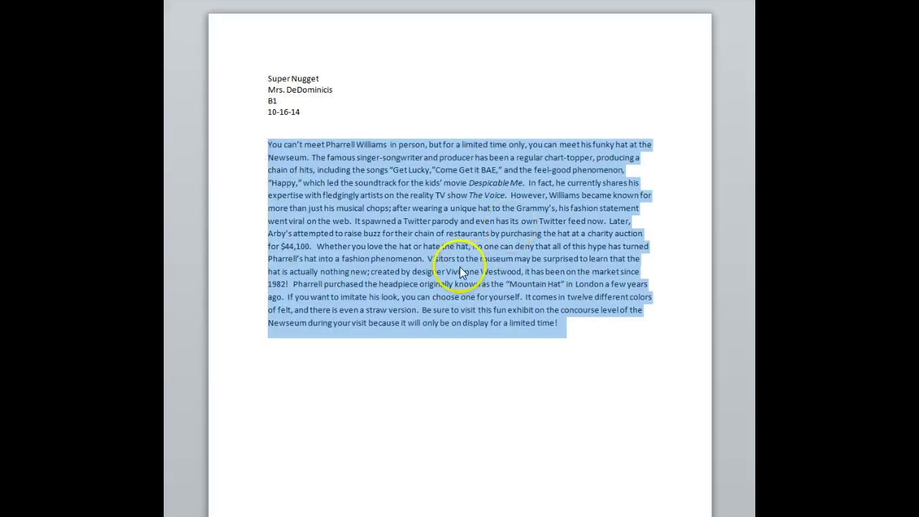
right_click(405, 260)
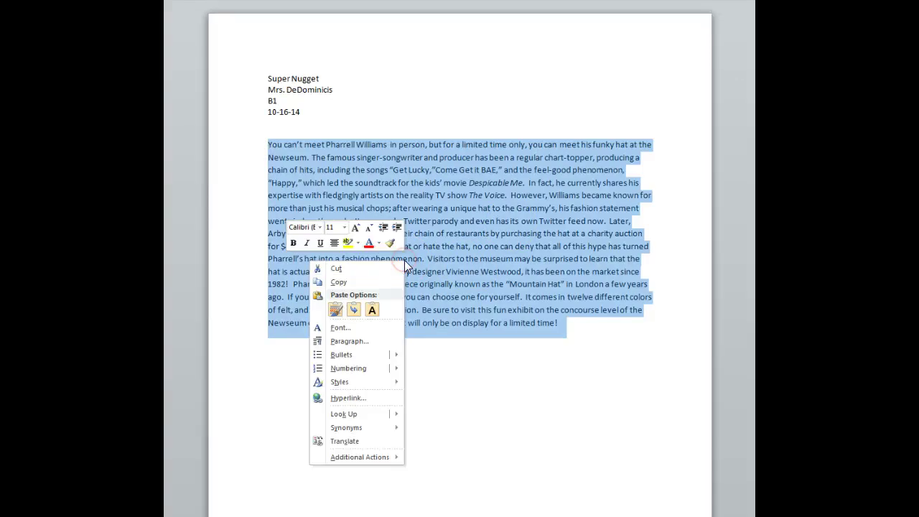
click(371, 283)
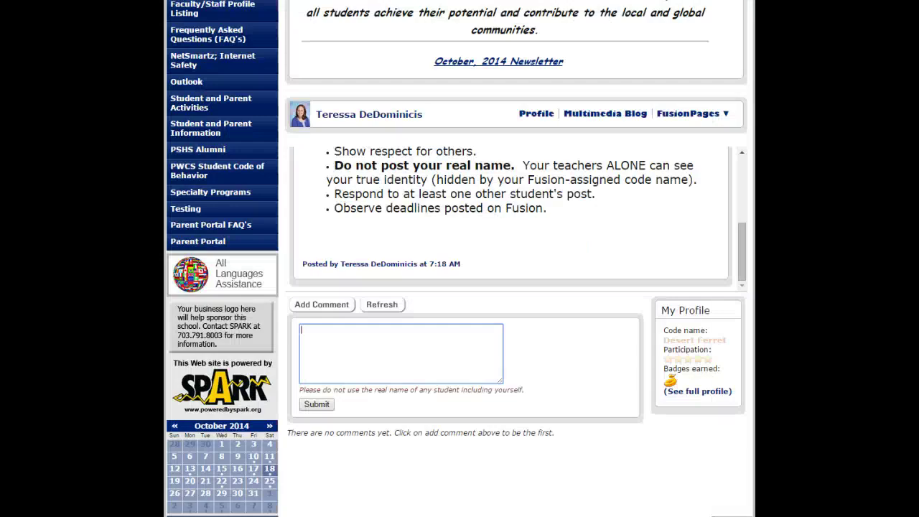
click(319, 333)
Step: Paste the copied paragraph into the comment box and submit it
right_click(322, 333)
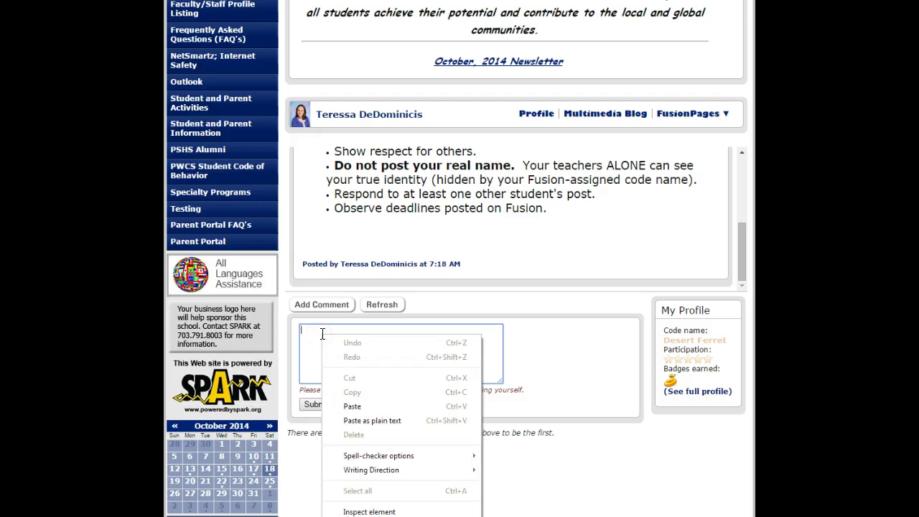
click(359, 408)
drag(499, 361, 494, 379)
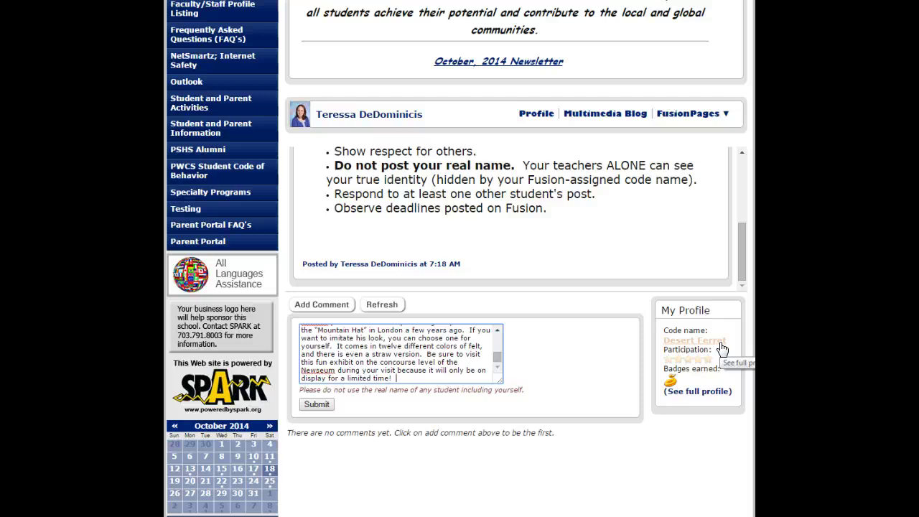
click(317, 405)
click(320, 405)
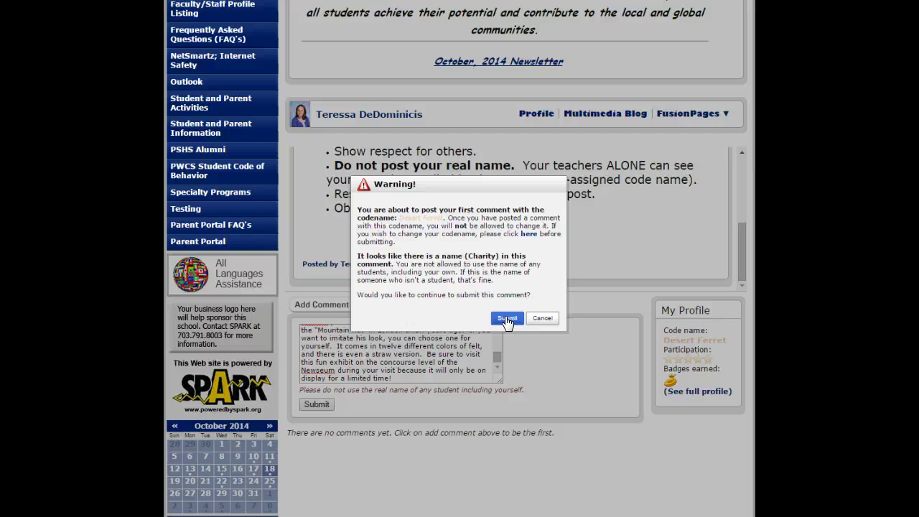
Step: Confirm posting despite the name warning, reload, and expand the comment's full text
click(506, 318)
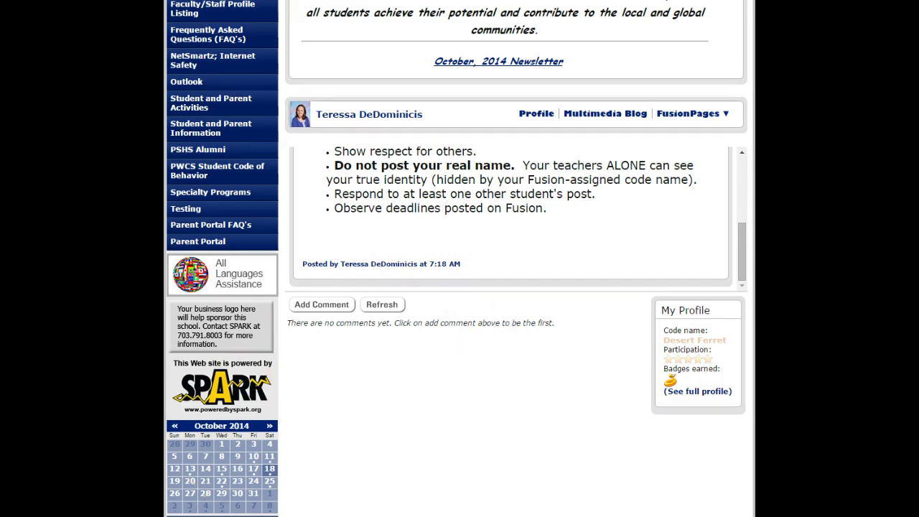
key(F5)
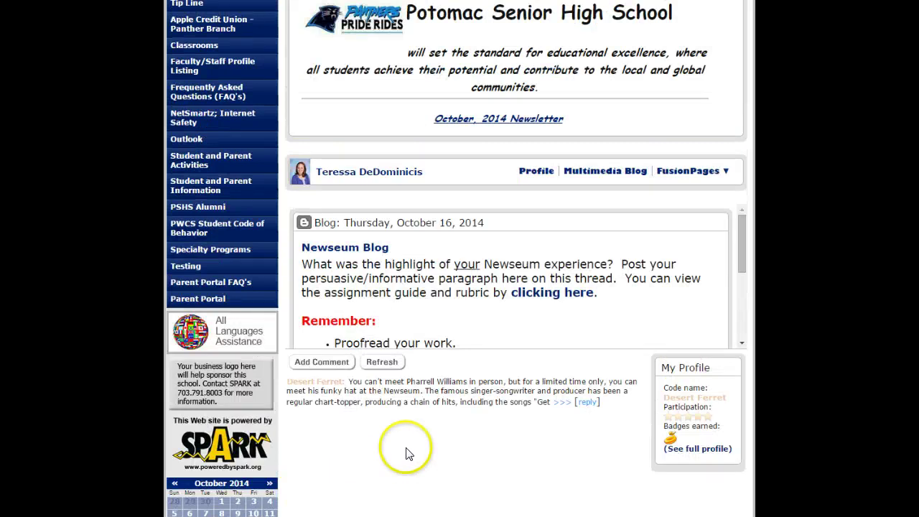
click(564, 403)
scroll(510, 446, down, 3)
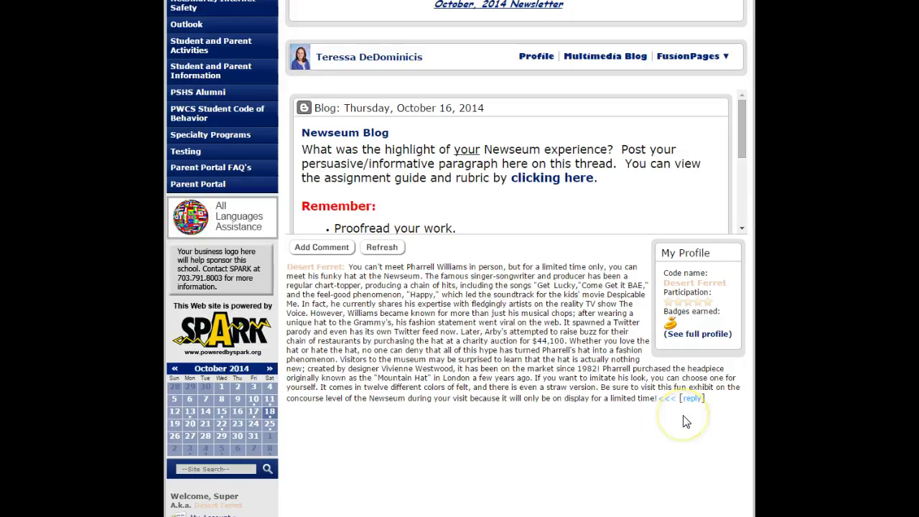
Step: Open a reply under the posted comment, type and delete test text, then cancel
click(692, 398)
click(339, 412)
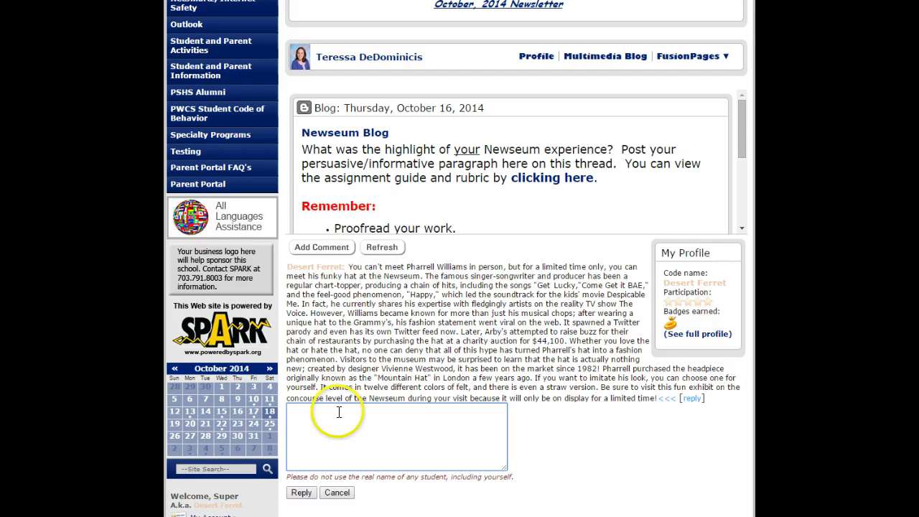
text(lsdkjflaksdjfklasjd)
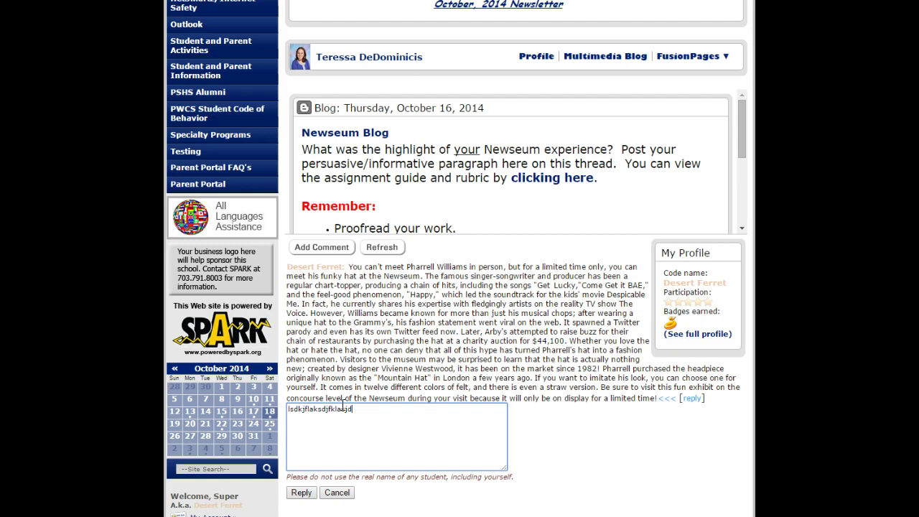
click(359, 408)
drag(360, 408, 284, 410)
key(BackSpace)
click(334, 494)
click(340, 496)
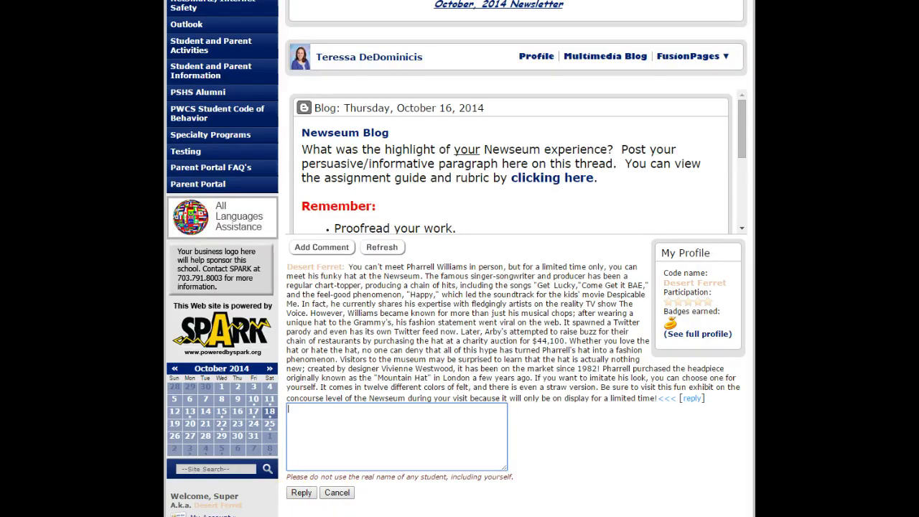